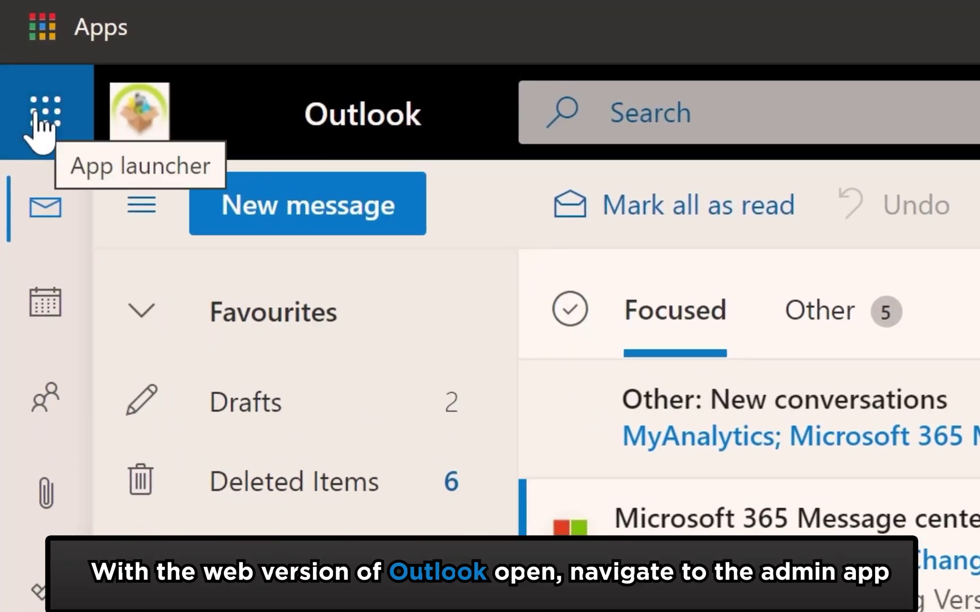
Launch the Admin app from Outlook's app launcher.
left_click(38, 119)
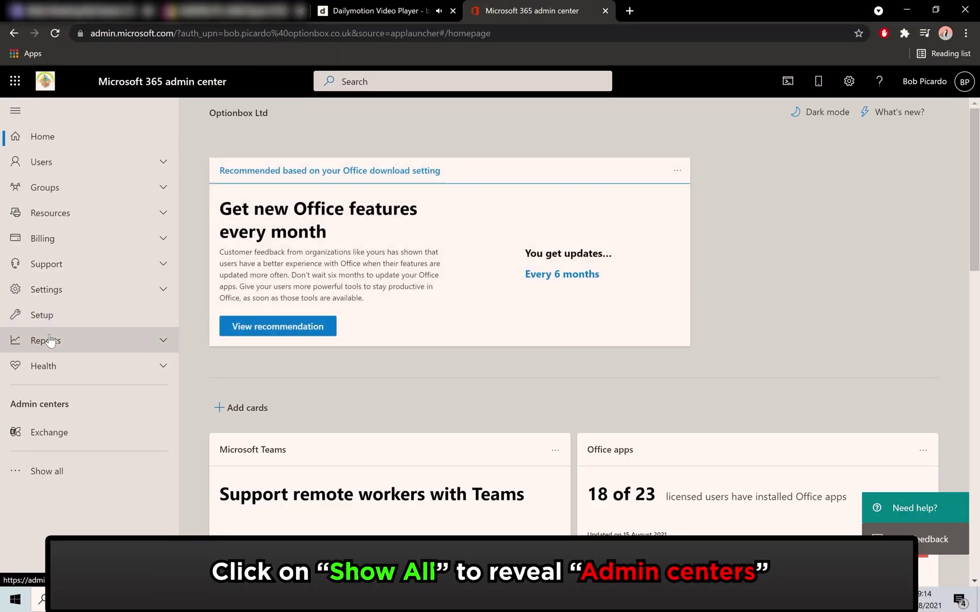
Expand the full admin center list to reach SharePoint.
left_click(55, 471)
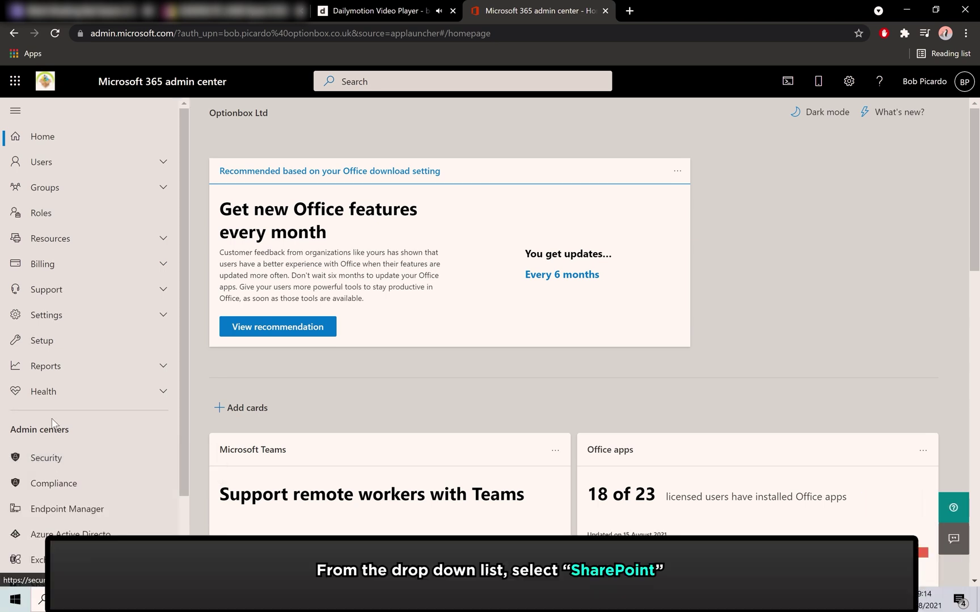
scroll(52, 423, "down", 1)
scroll(52, 423, "down", 2)
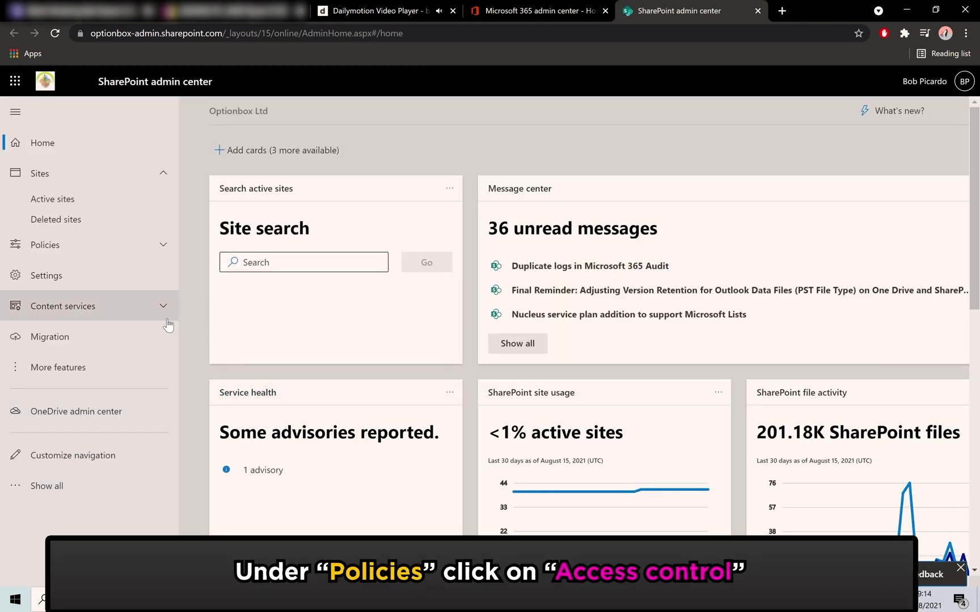
Go to Policies > Access control in the SharePoint admin navigation.
left_click(110, 249)
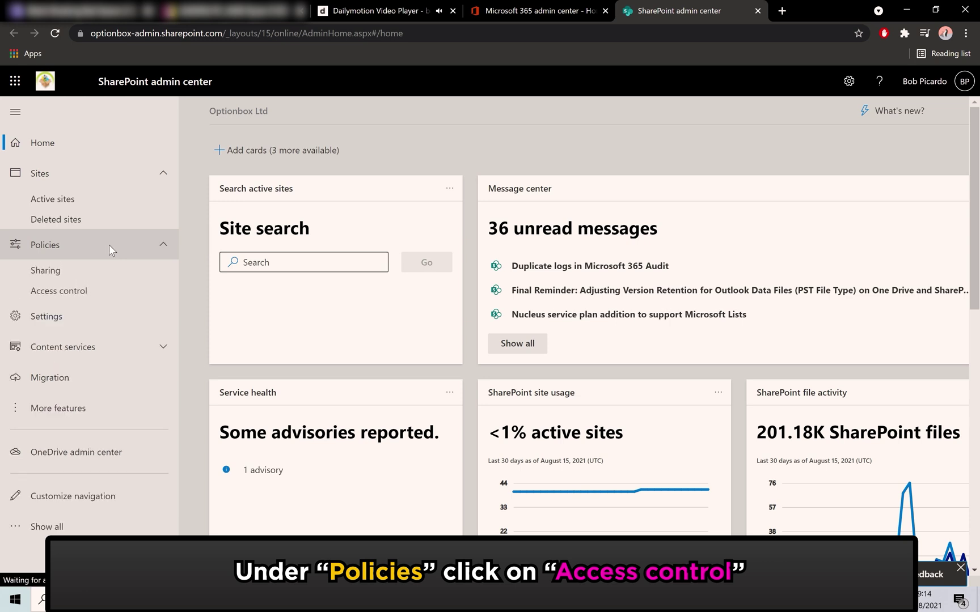
left_click(84, 294)
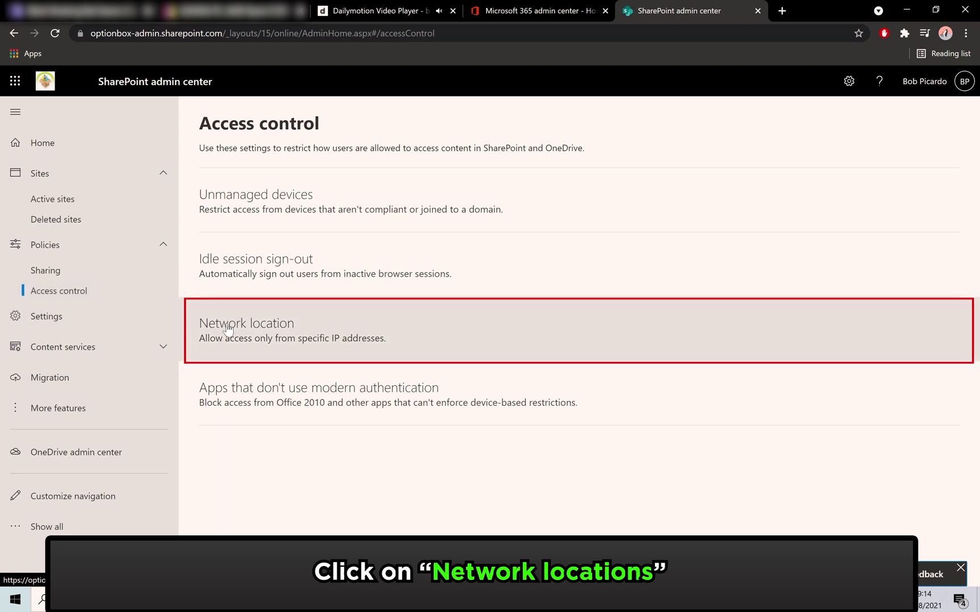
Open Network location and enable 'Allow access only from specific IP address ranges'.
left_click(227, 331)
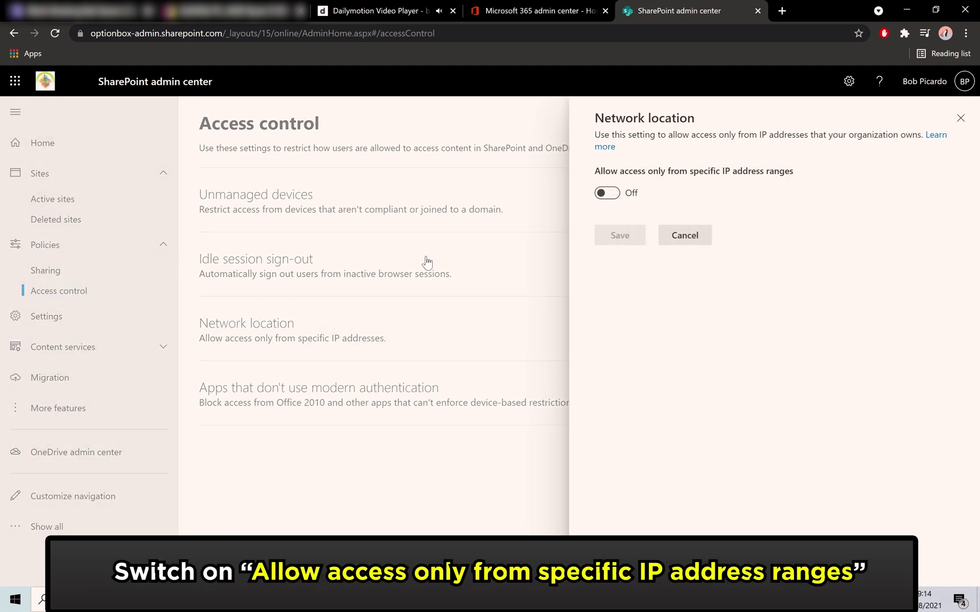
left_click(607, 193)
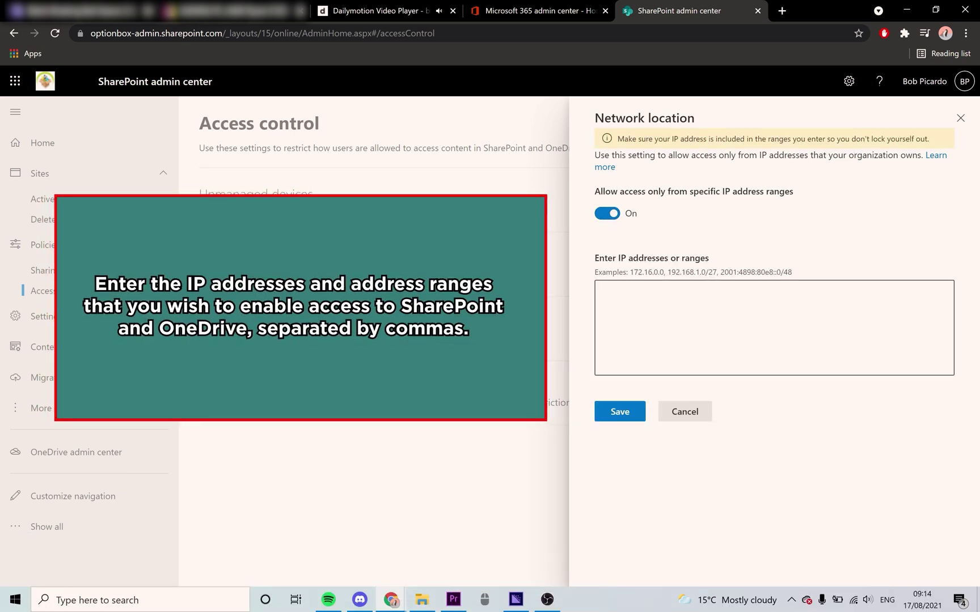